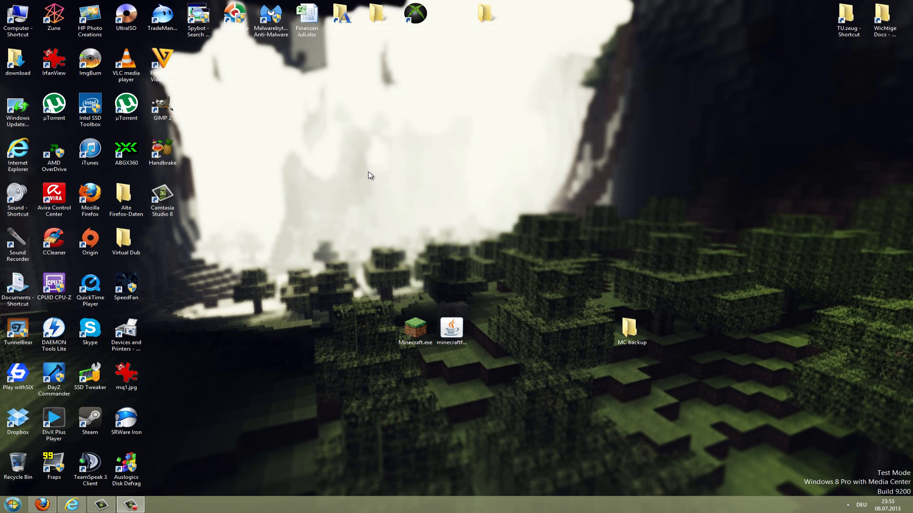
click(459, 338)
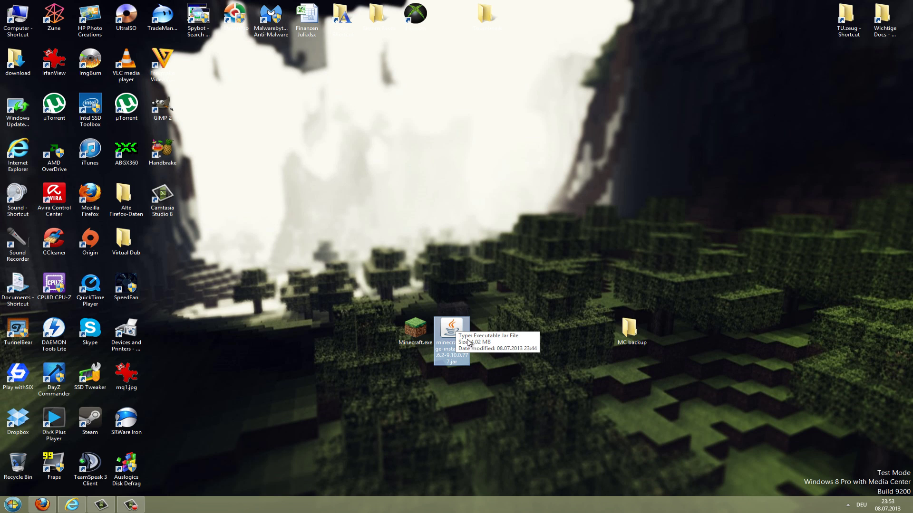
click(415, 330)
ctrl+click(451, 332)
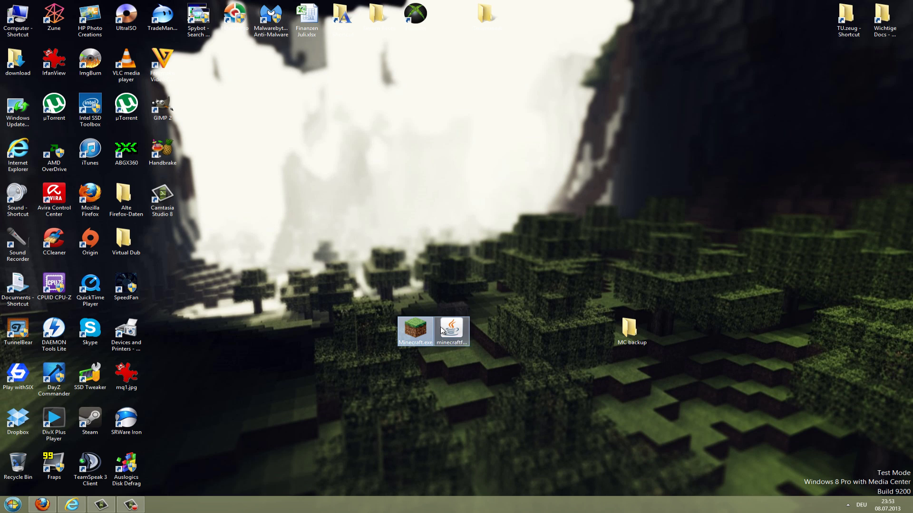
click(452, 332)
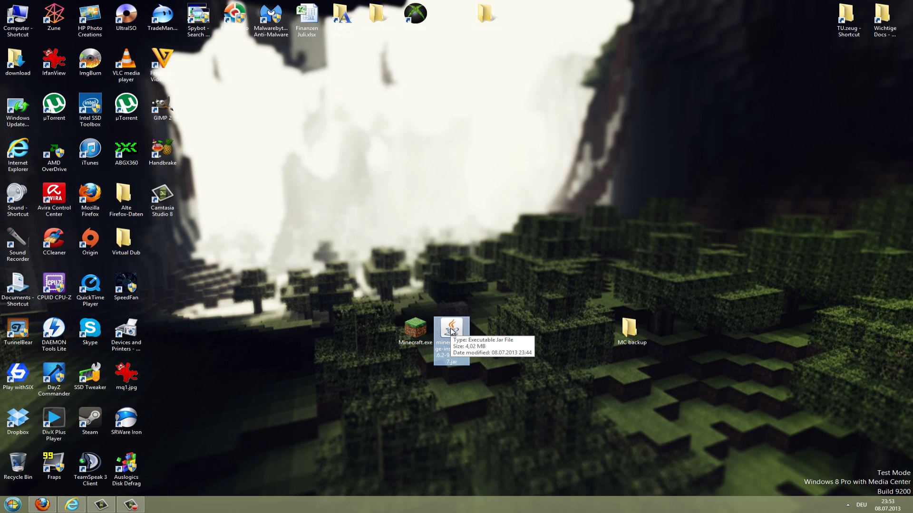
click(463, 307)
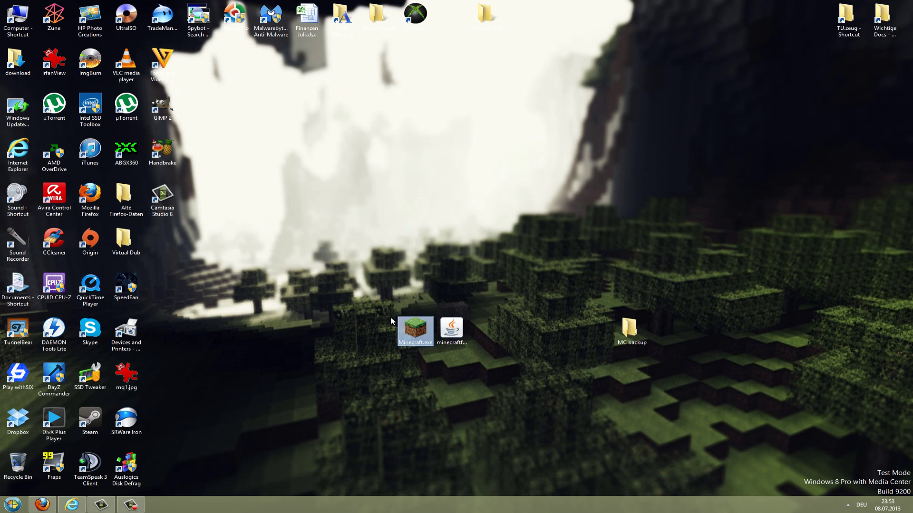
click(450, 335)
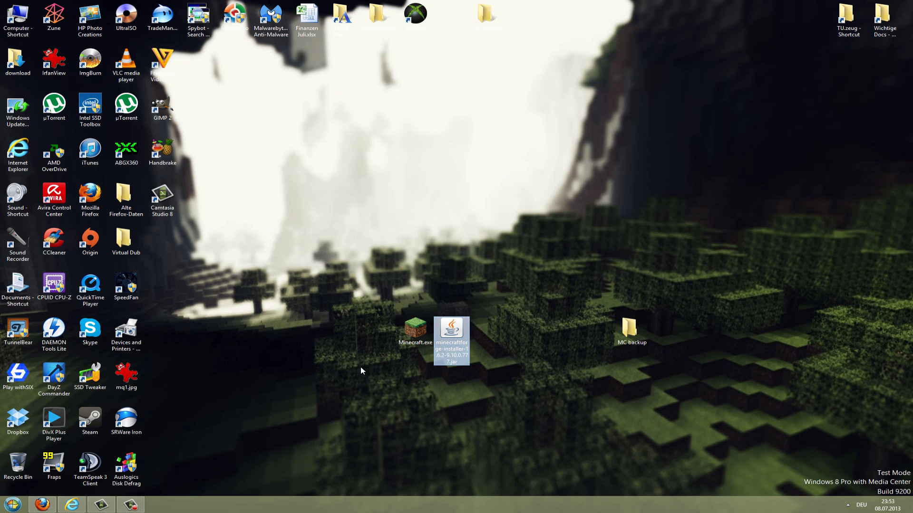
Switch to Internet Explorer with the Minecraft Forge Downloads page and check its web address
click(72, 505)
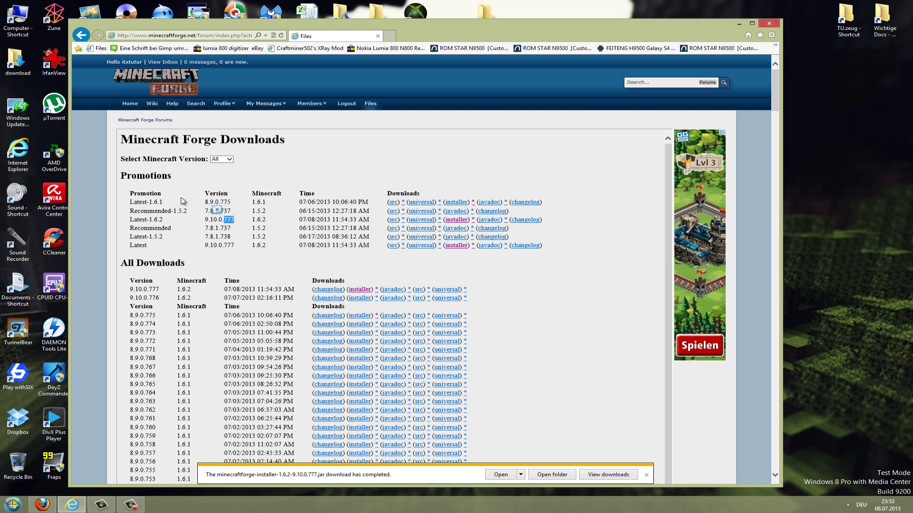
click(119, 37)
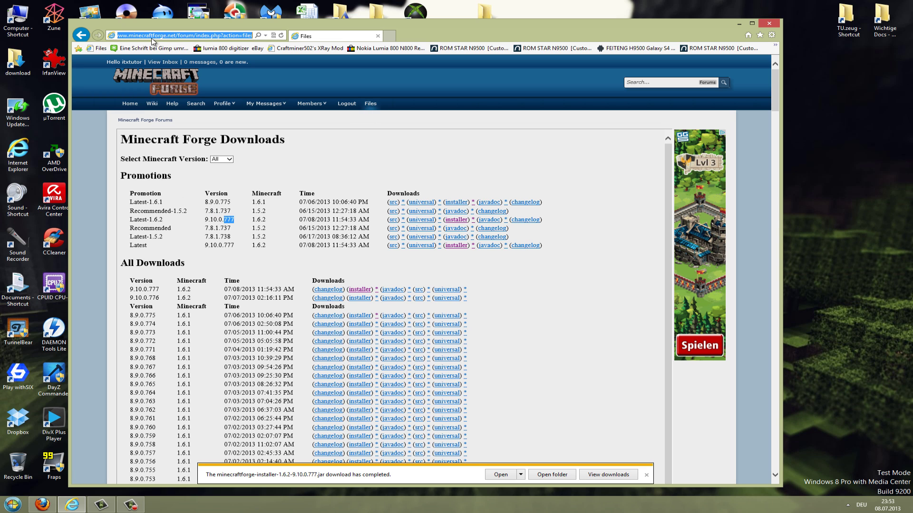
click(248, 224)
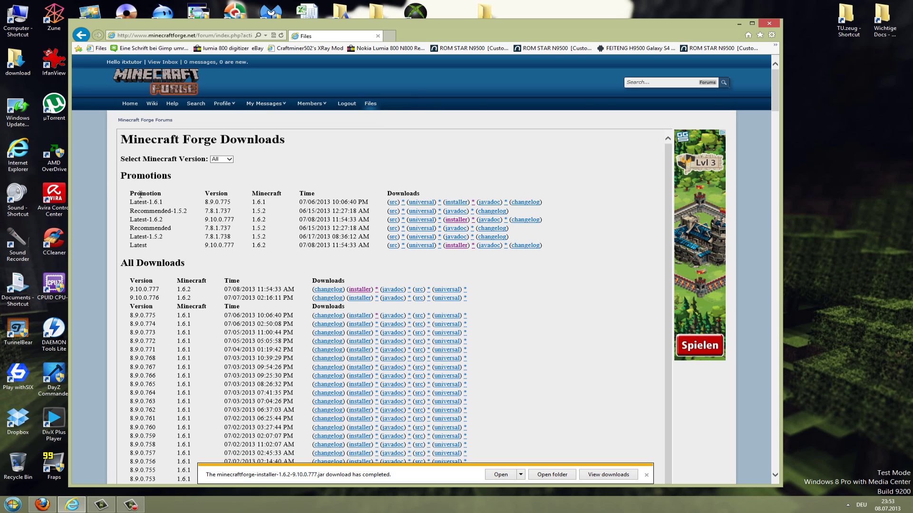
Examine the Forge promotions and version list for the Minecraft 1.6.1 and 1.6.2 builds
drag(132, 202, 163, 206)
right_click(163, 205)
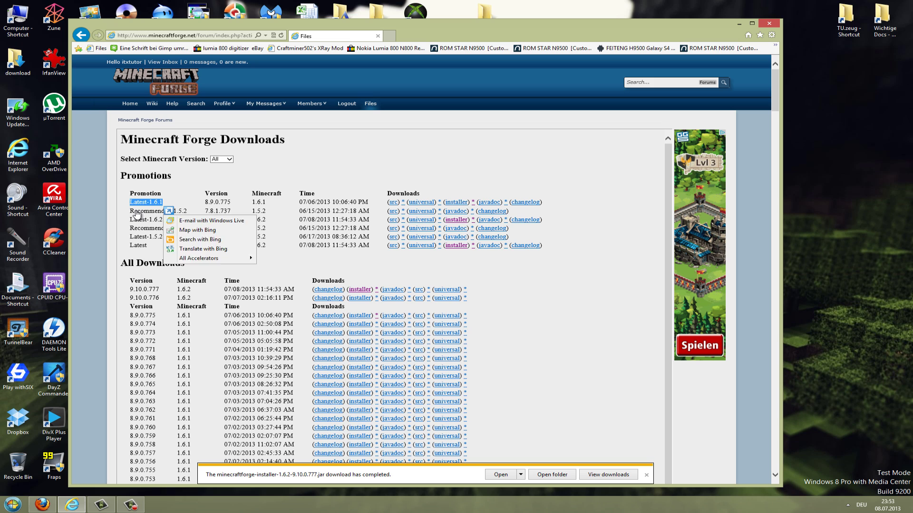
click(159, 200)
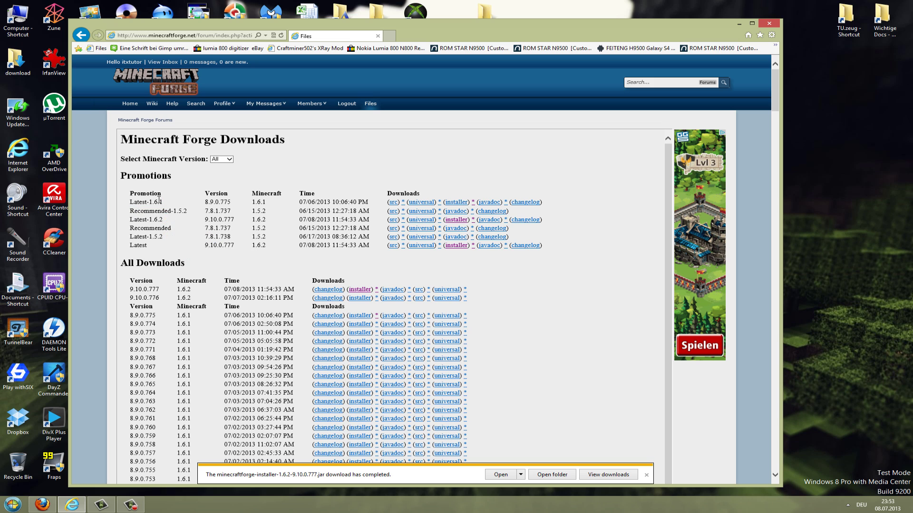
click(186, 227)
drag(261, 220, 195, 220)
click(123, 221)
mouse_move(235, 220)
mouse_down()
mouse_move(224, 220)
mouse_move(234, 218)
mouse_up()
drag(167, 298, 150, 293)
click(149, 290)
Request the installer for Latest-1.6.2, version 9.10.0.777, skip the AdF.ly advertisement and minimise the browser
drag(257, 222, 455, 222)
click(455, 222)
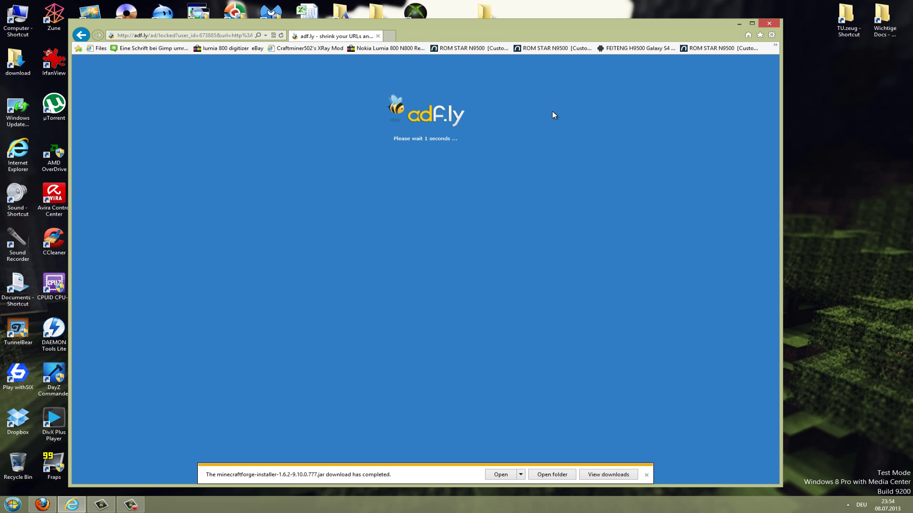
click(442, 140)
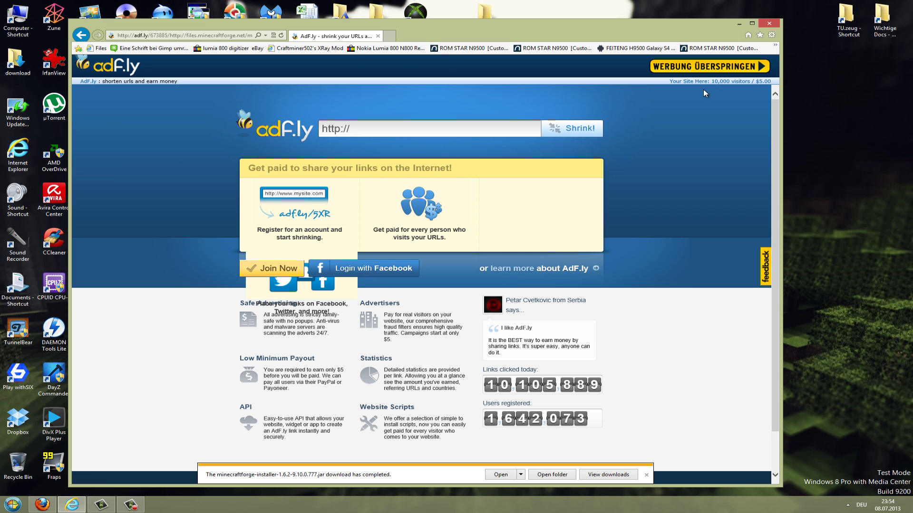
click(693, 74)
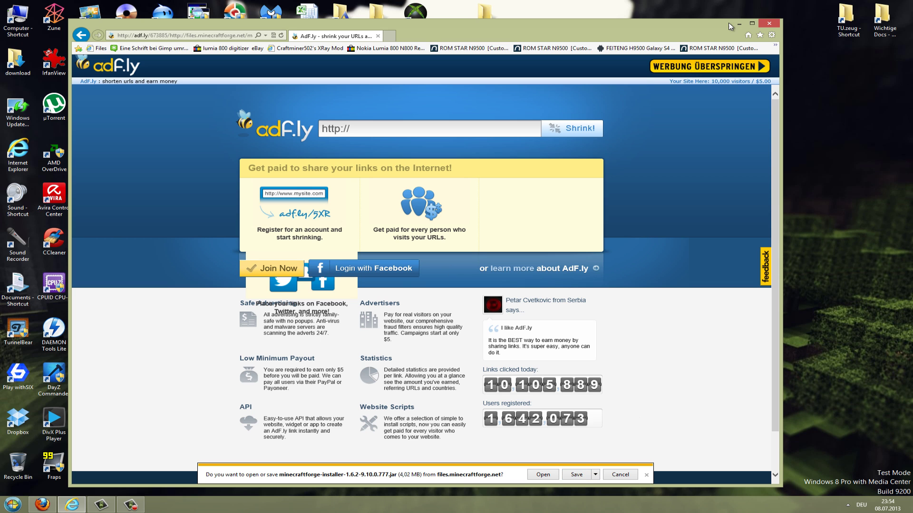
click(742, 26)
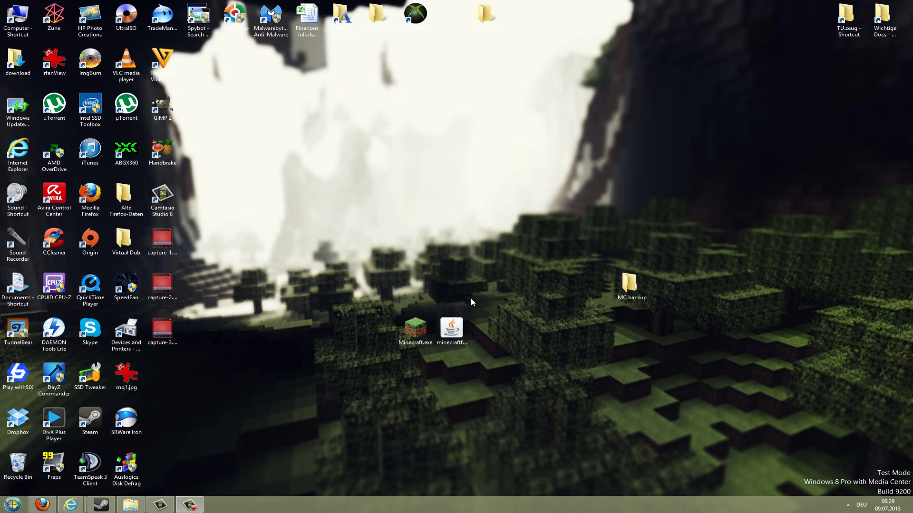
Go to the %appdata% location and open the .minecraft folder
click(21, 503)
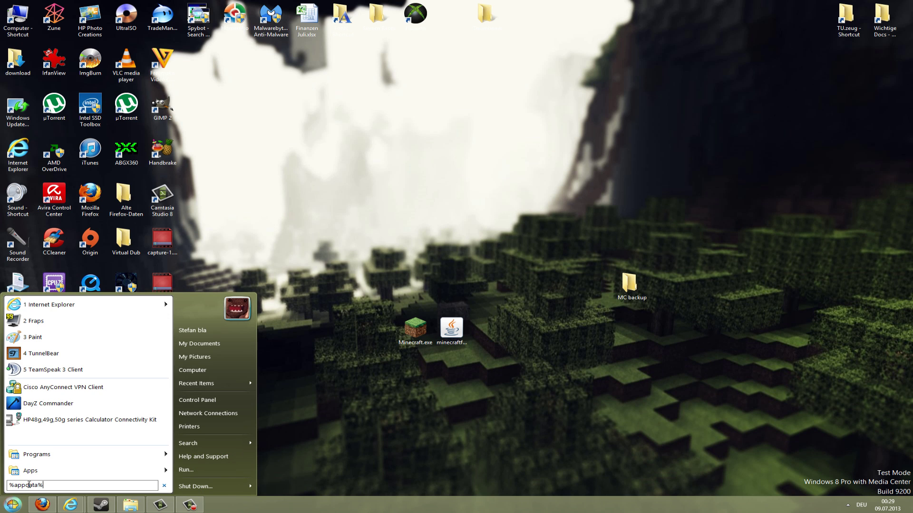
key(Return)
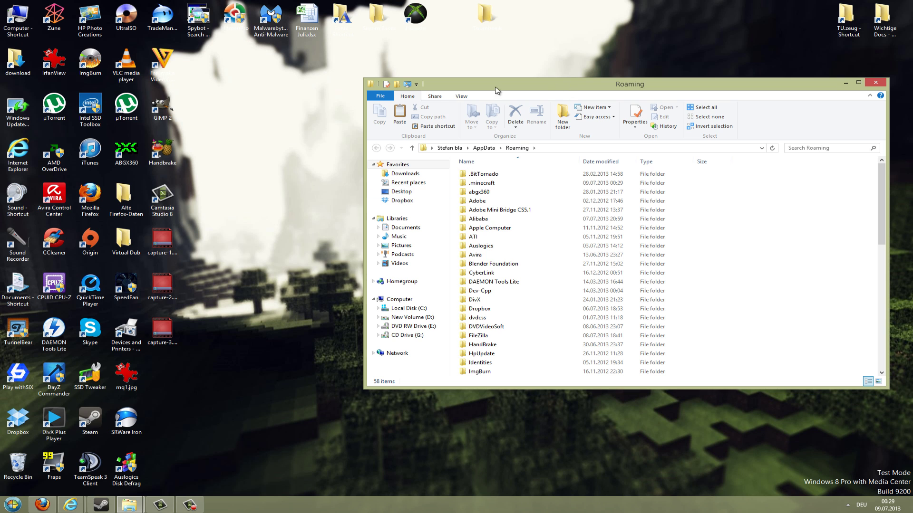
drag(496, 90, 189, 72)
click(179, 166)
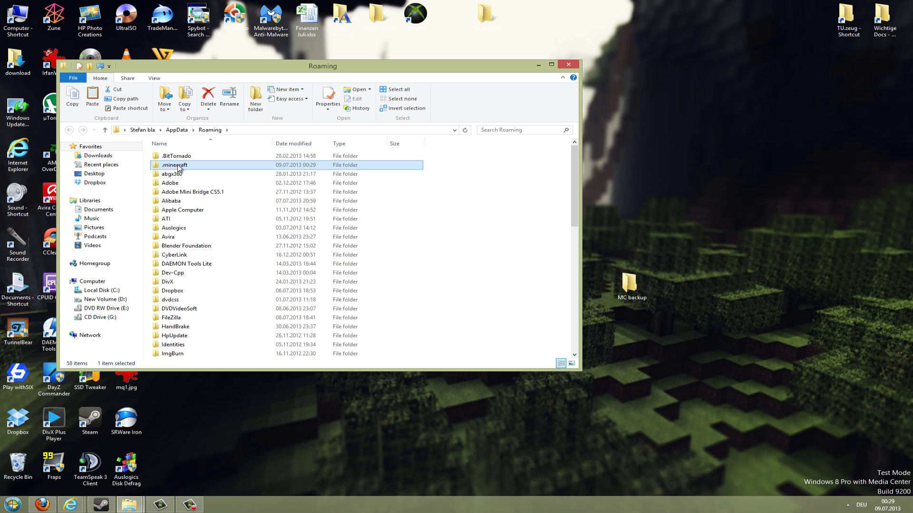
double_click(178, 166)
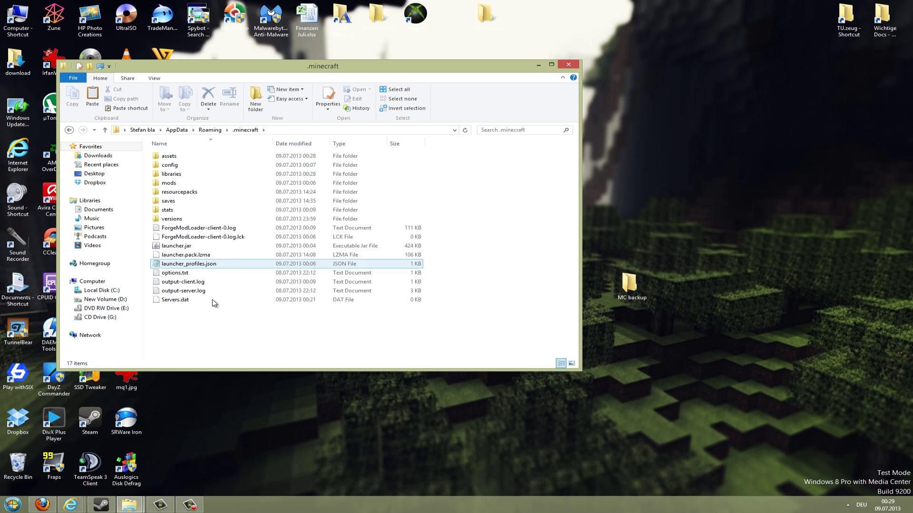
Move everything from .minecraft into MC backup except resourcepacks, saves, stats, versions, launcher_profiles.json, options.txt and Servers.dat
drag(213, 303, 211, 143)
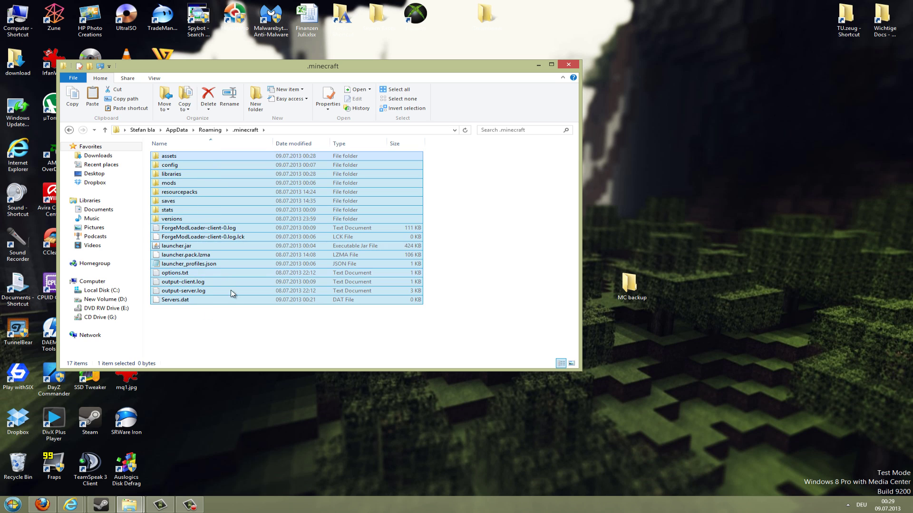
click(230, 334)
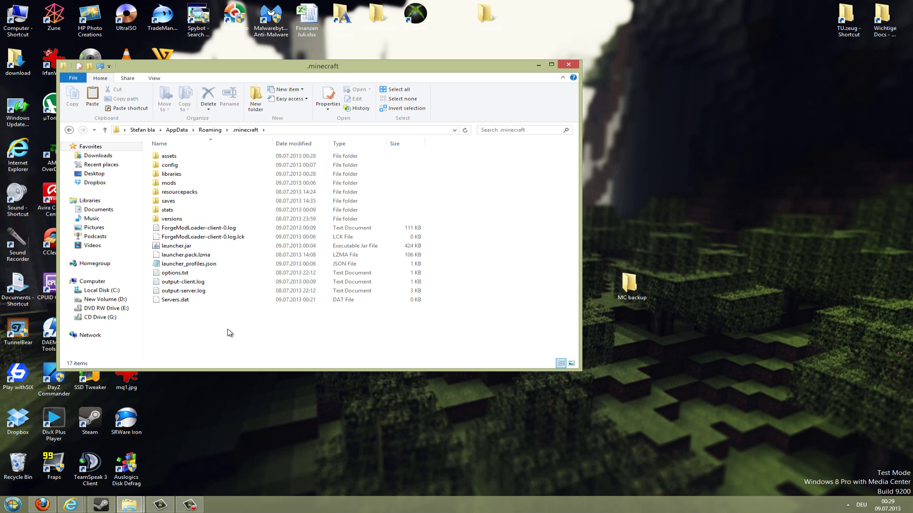
key(ctrl+a)
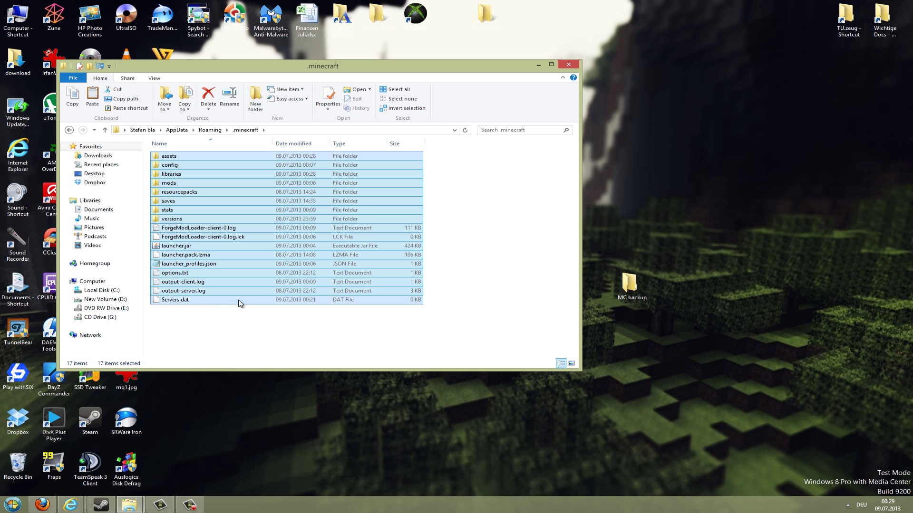
ctrl+click(185, 301)
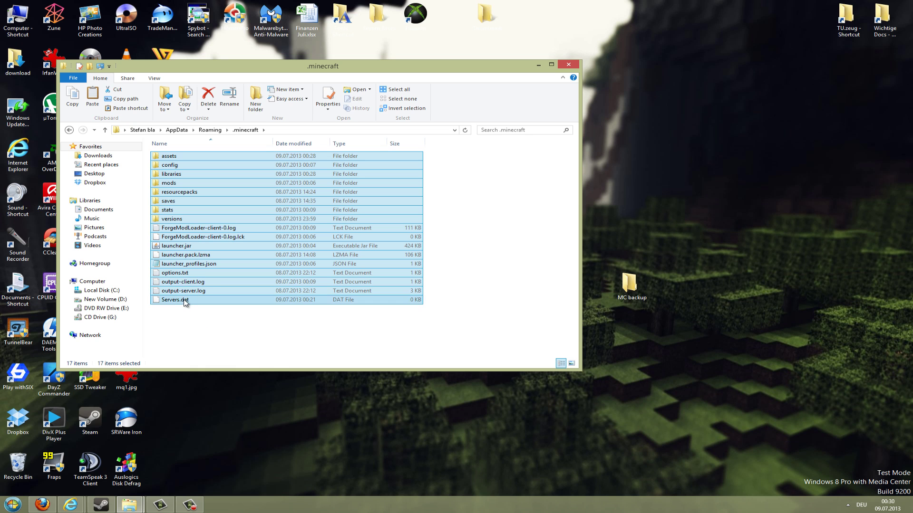
ctrl+click(176, 273)
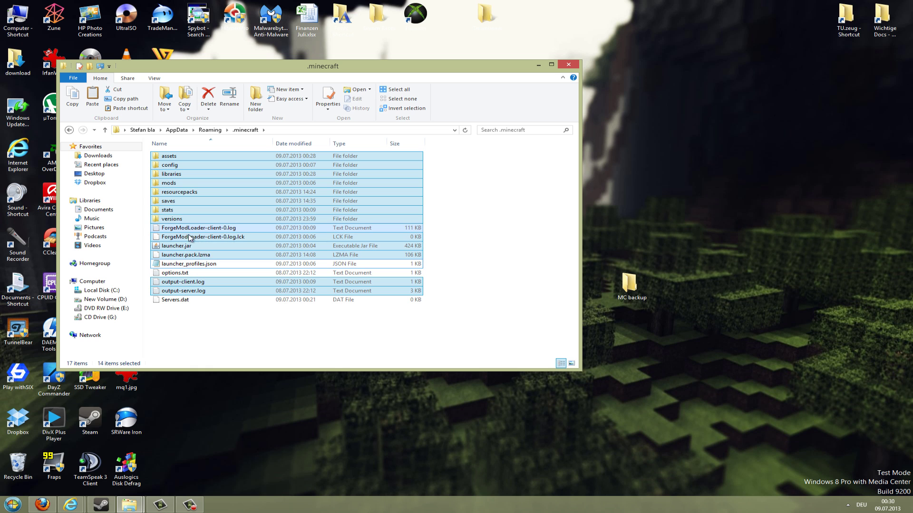
ctrl+click(183, 219)
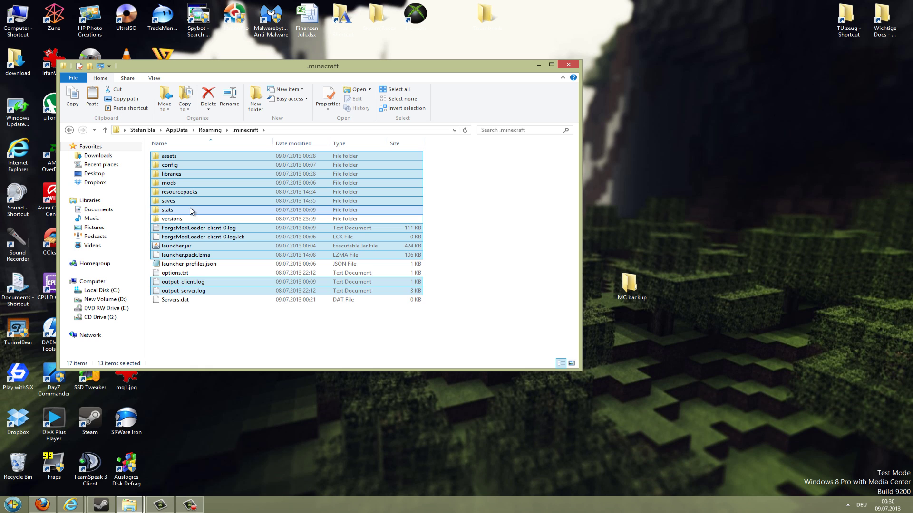
ctrl+click(181, 210)
ctrl+click(182, 201)
ctrl+click(183, 193)
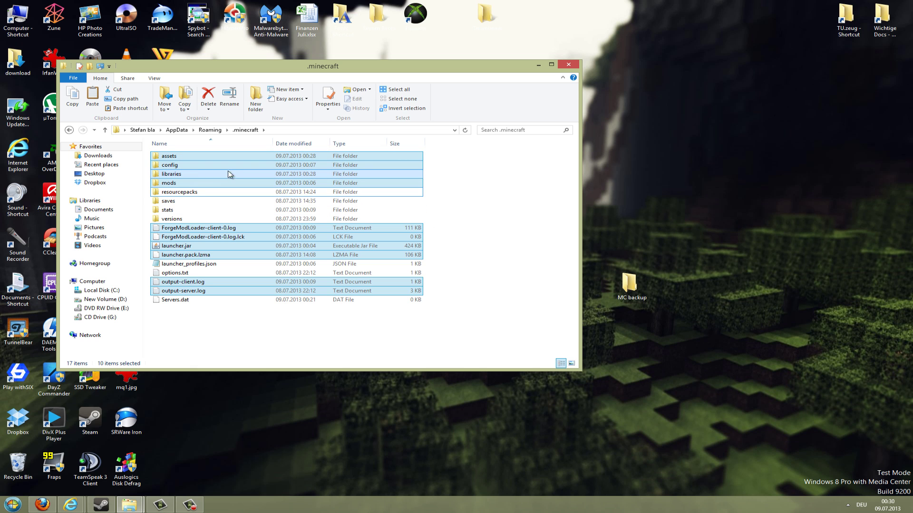
drag(228, 174, 632, 283)
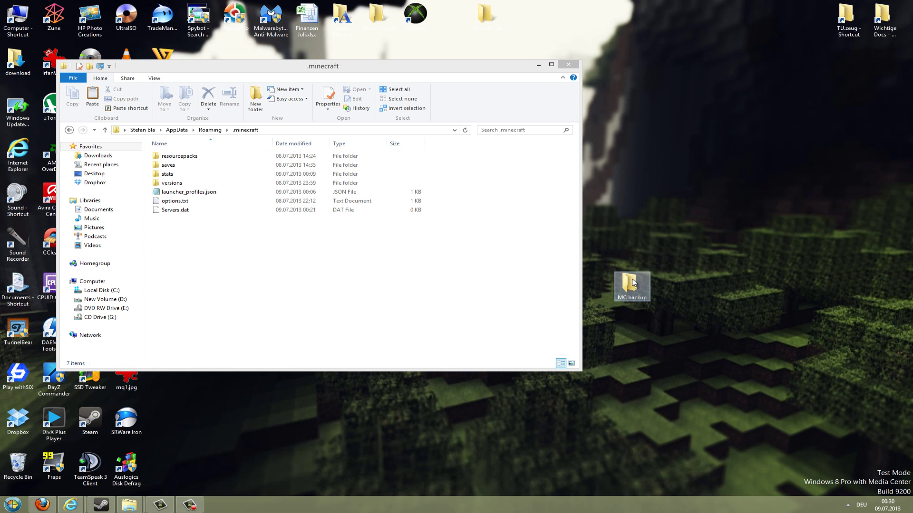
click(495, 259)
drag(233, 261, 176, 149)
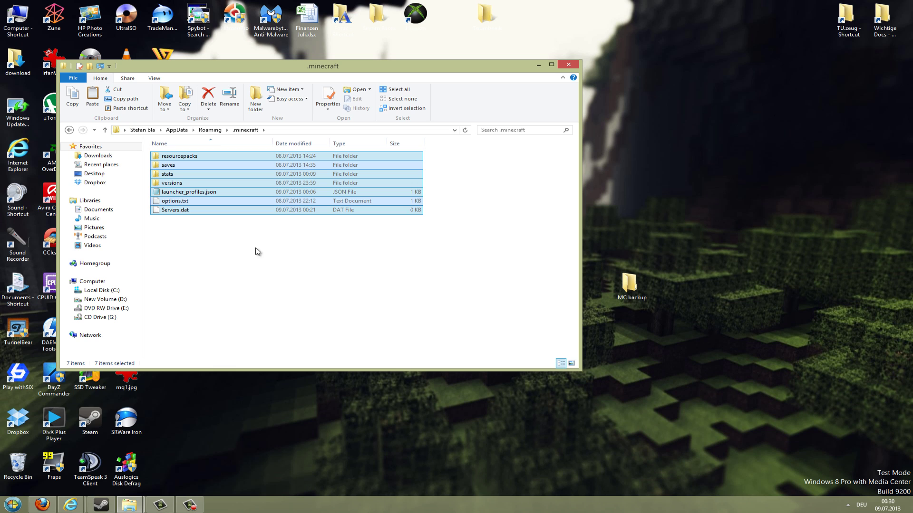
click(240, 227)
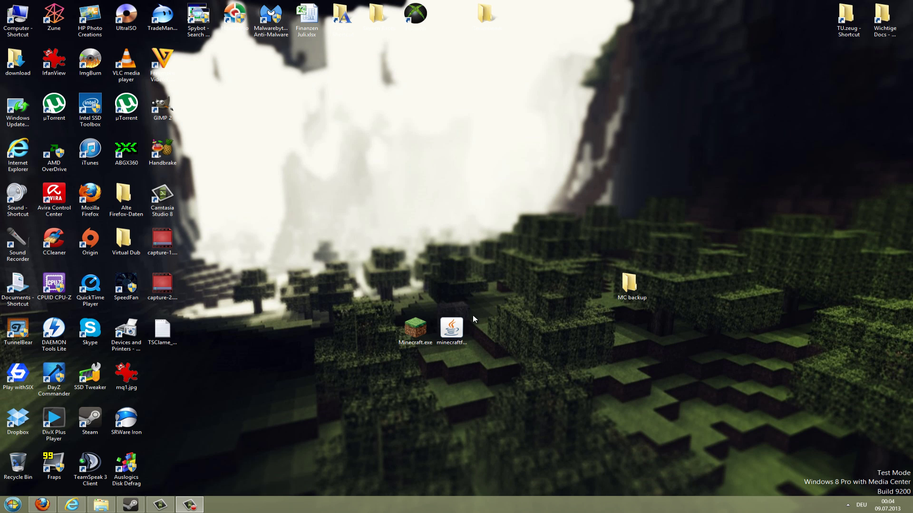
Run the Forge 9.10.0.777 installer from the desktop and install the client into the .minecraft folder under AppData\Roaming
click(452, 330)
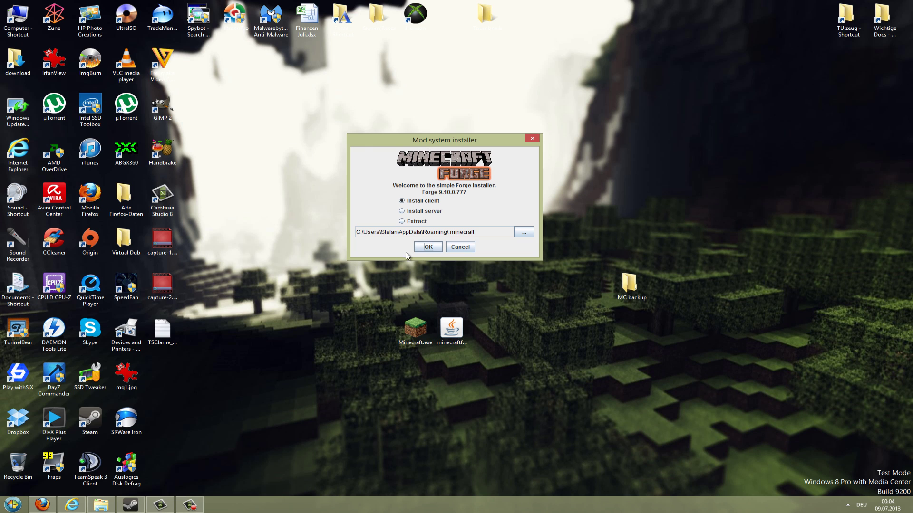
click(416, 200)
click(482, 234)
drag(482, 234, 399, 231)
click(494, 230)
drag(476, 232, 362, 238)
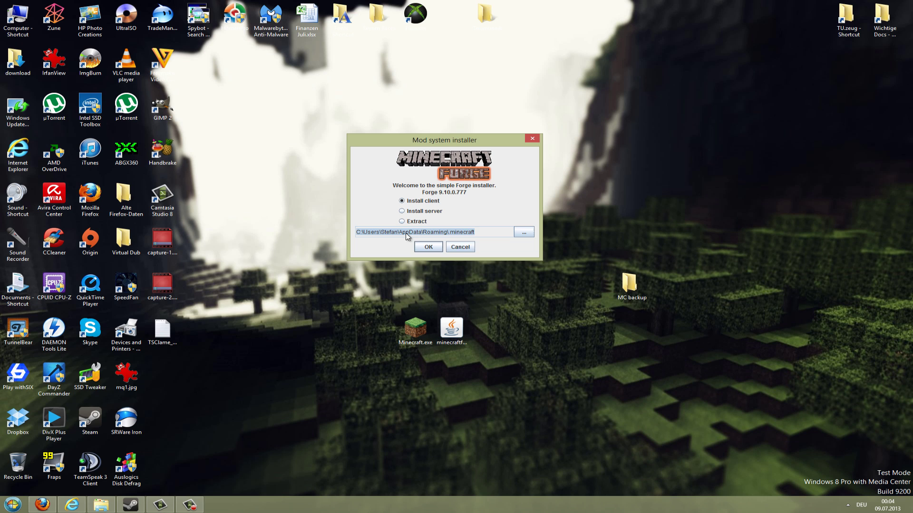
click(426, 247)
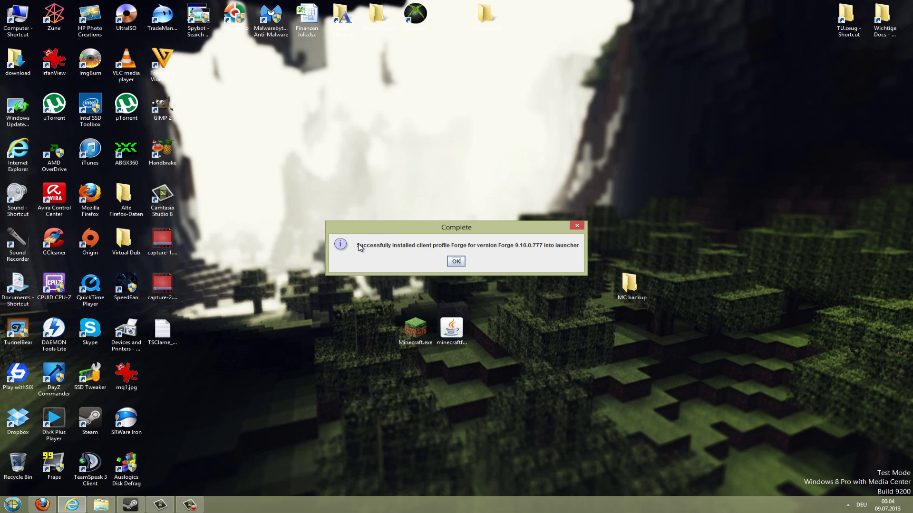
click(456, 263)
Go to %appdata%, open the versions folder inside .minecraft and locate the Forge9.10.0.777 folder
click(17, 497)
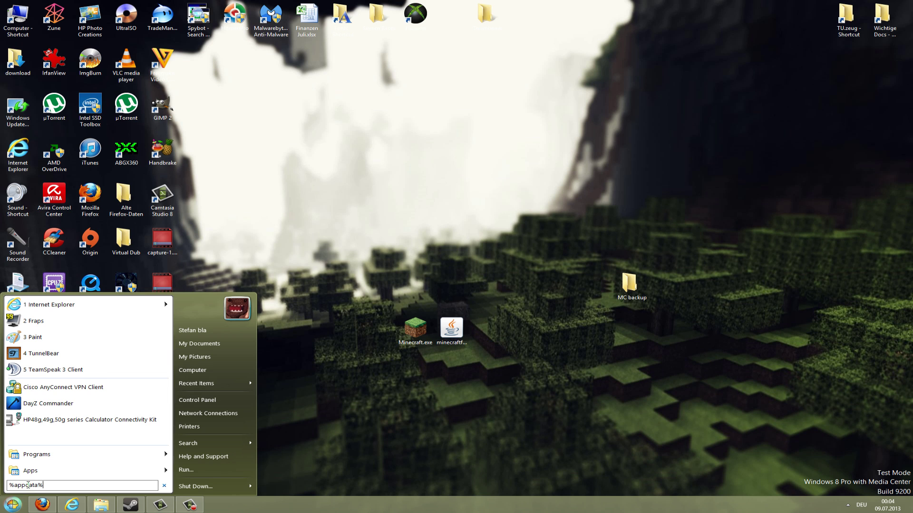
text(%appdata%)
key(Return)
double_click(209, 128)
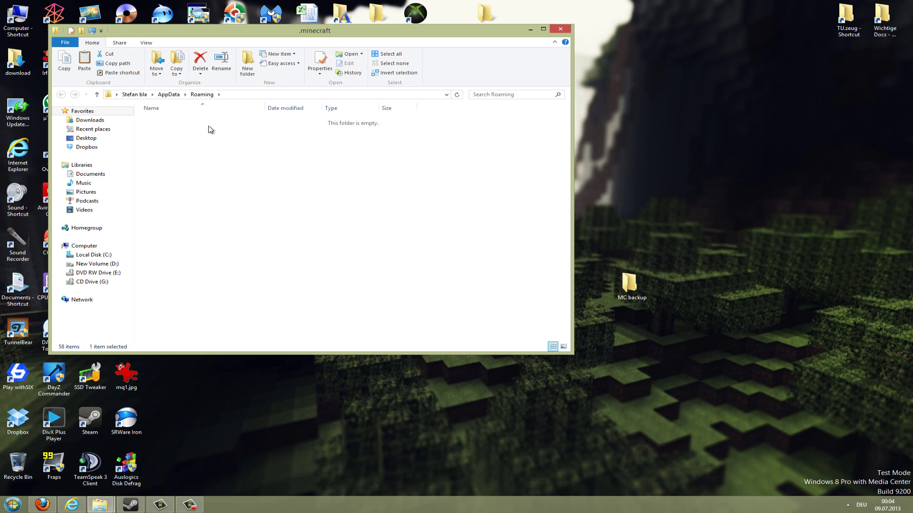
double_click(172, 159)
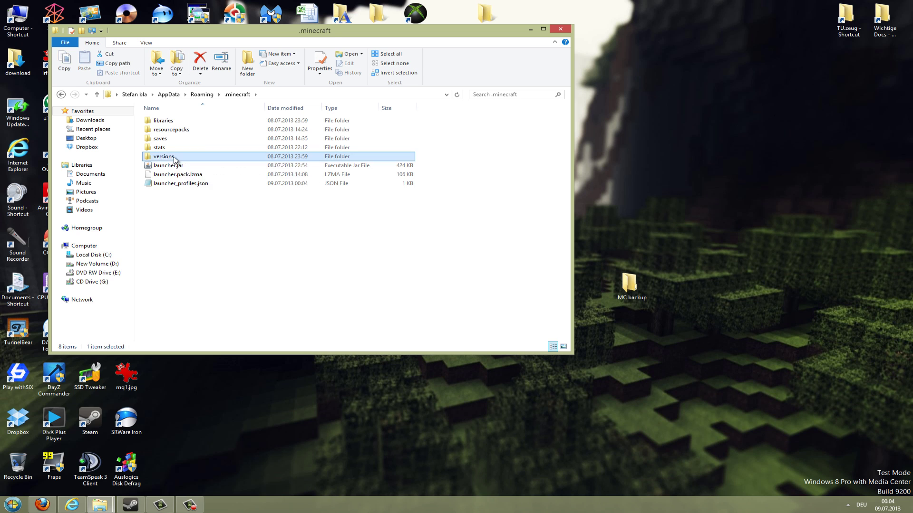
click(176, 151)
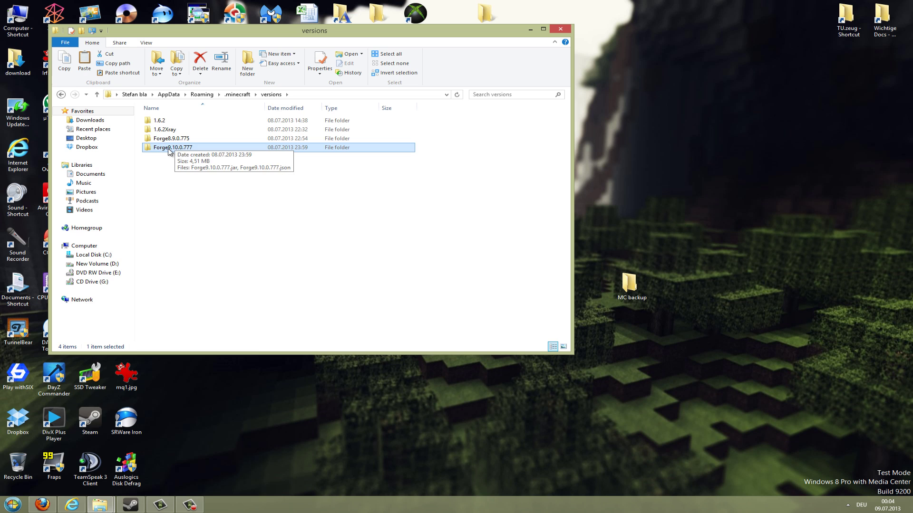
Open the Forge9.10.0.777 folder, check its jar and json files, and close the Explorer window
double_click(185, 147)
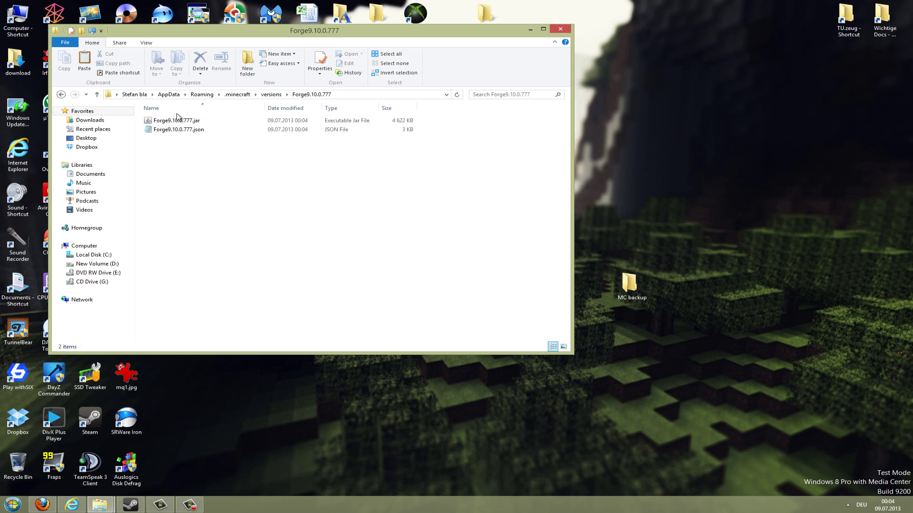
drag(178, 117, 206, 170)
click(227, 212)
click(560, 30)
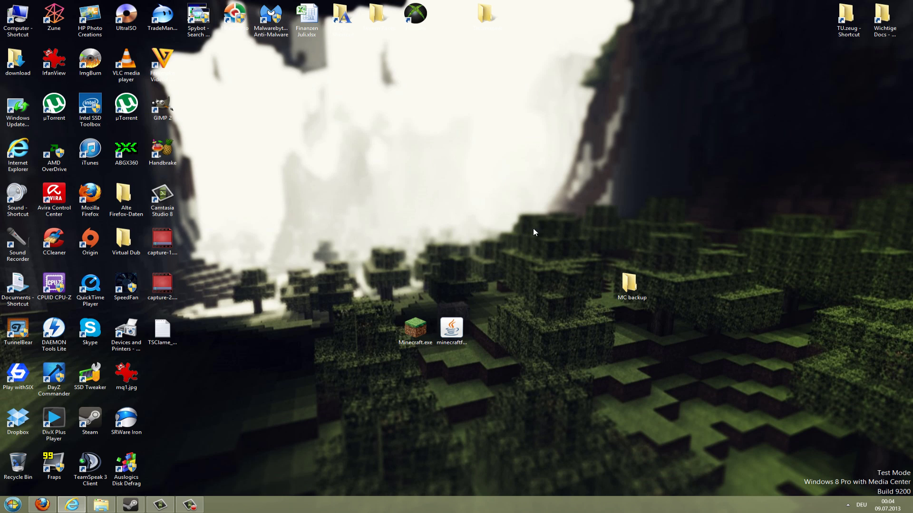
Launch Minecraft.exe from the desktop and create a launcher profile named Forgemod that uses version release Forge9.10.0.777
double_click(425, 327)
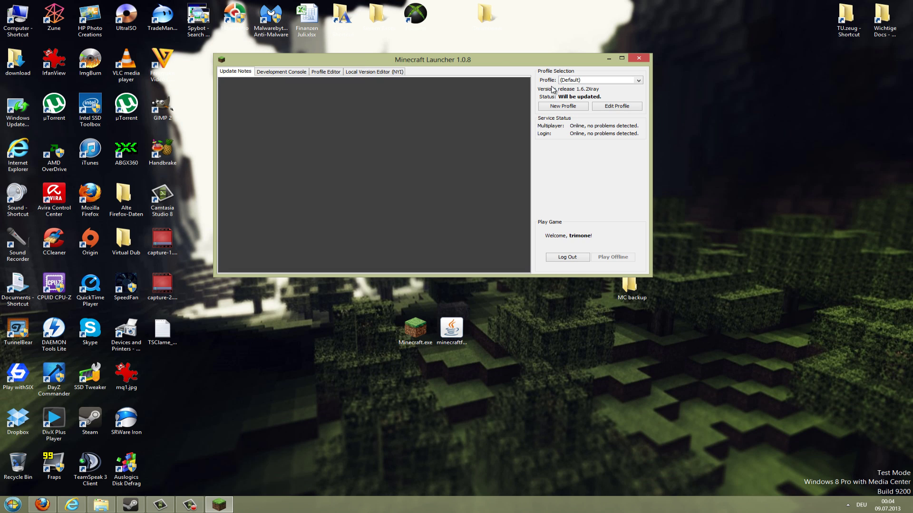
drag(502, 61, 471, 61)
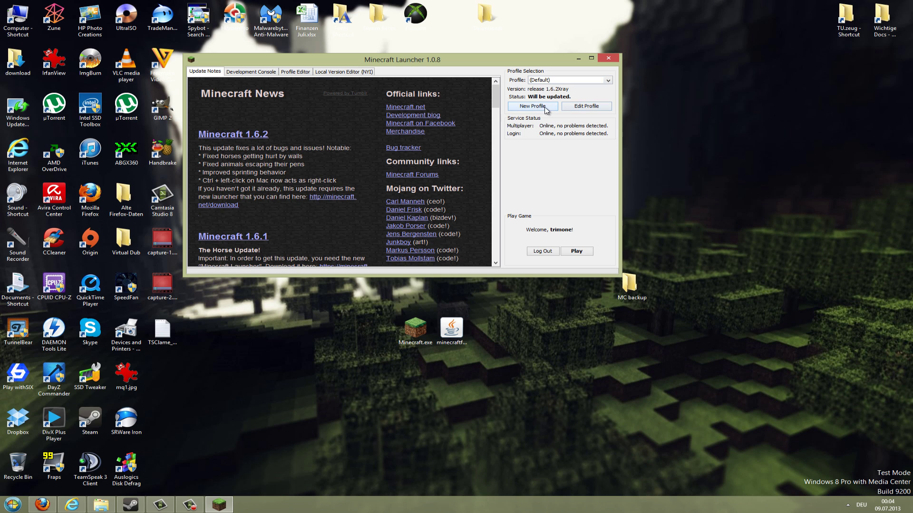
click(534, 106)
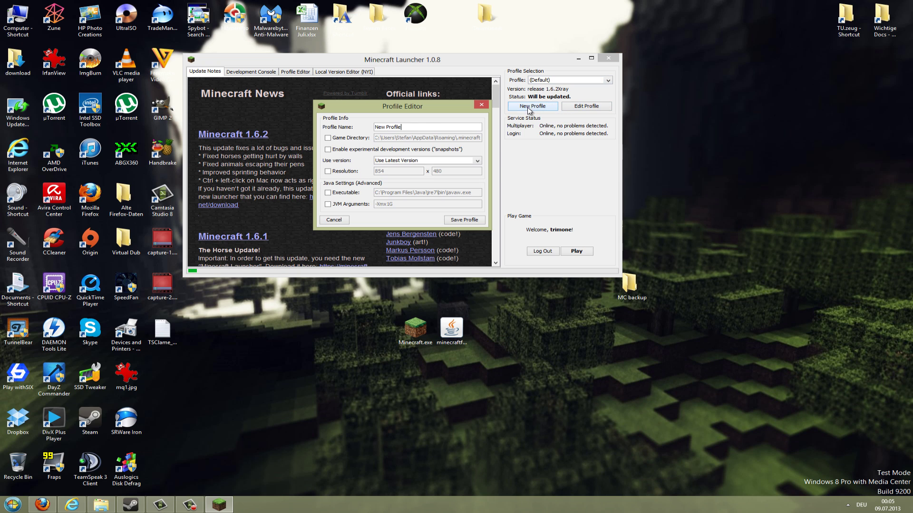
triple_click(427, 130)
text(Forgemod)
click(411, 161)
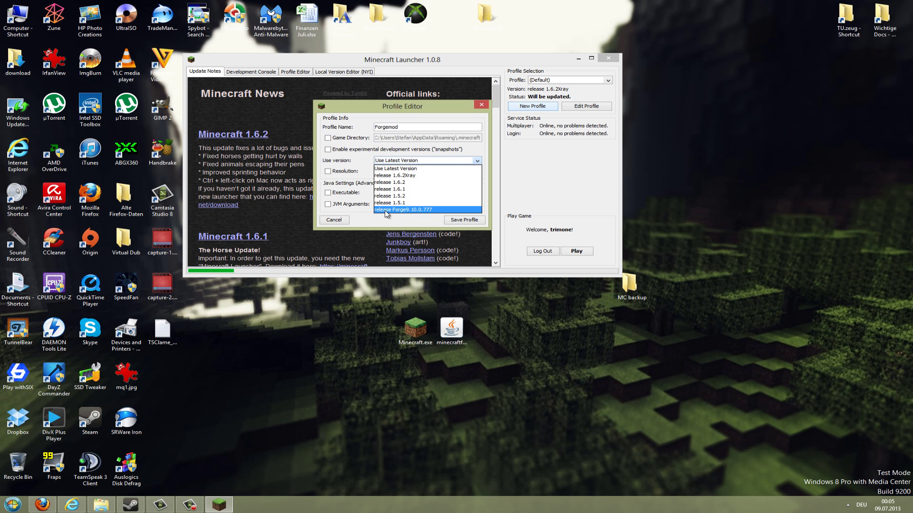
click(426, 209)
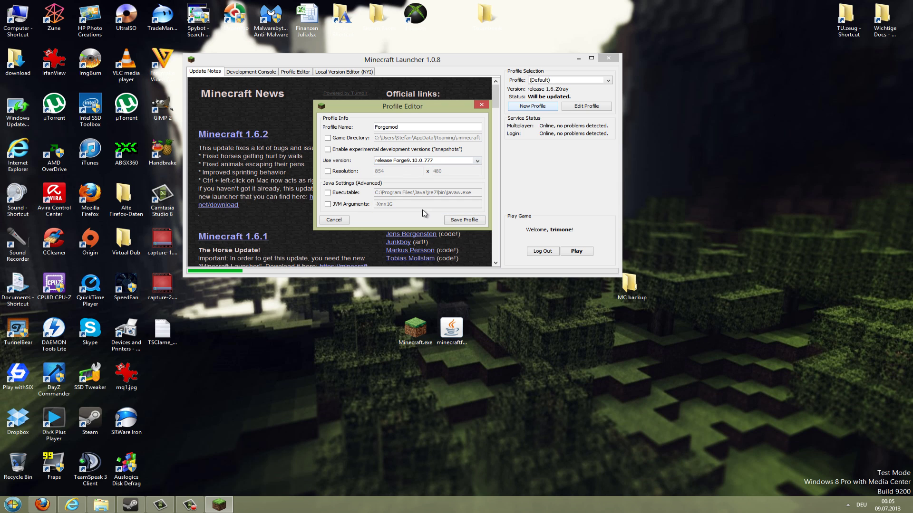
click(461, 219)
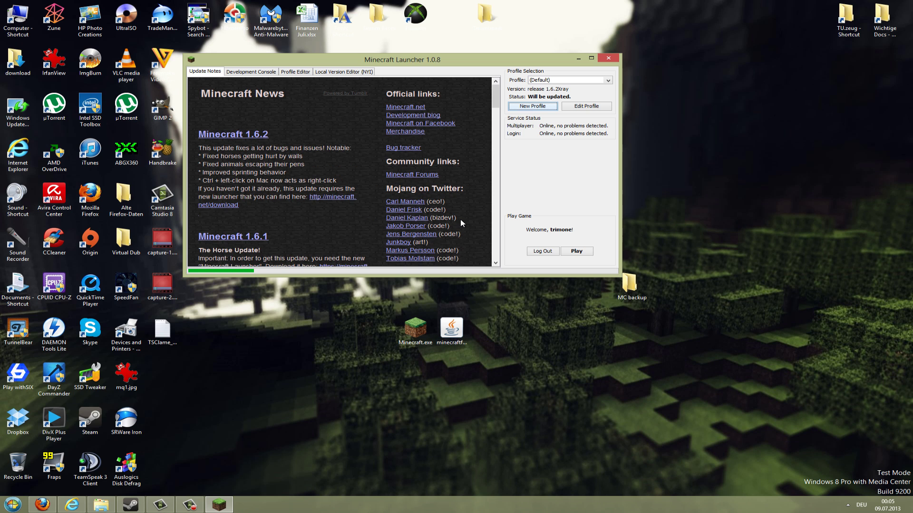
Select the Forgemod profile in the launcher and check its settings in the profile editor without changing them
click(547, 81)
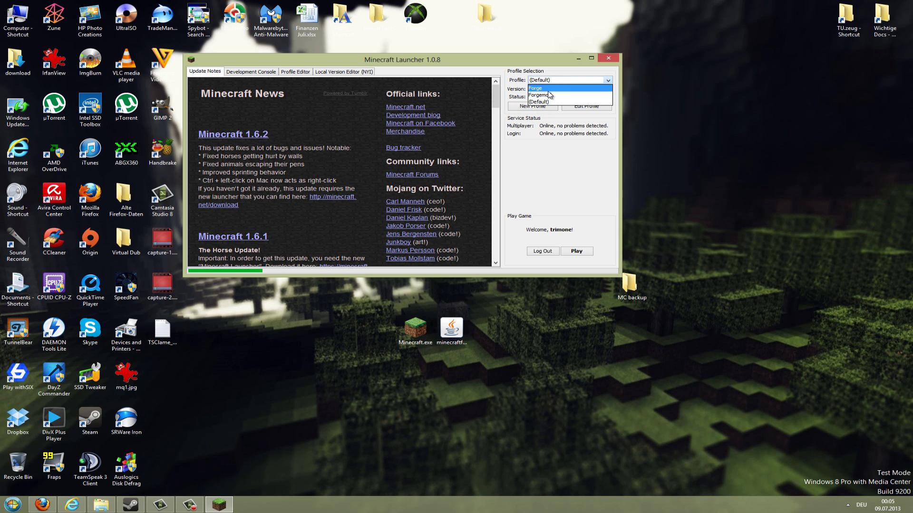
click(542, 95)
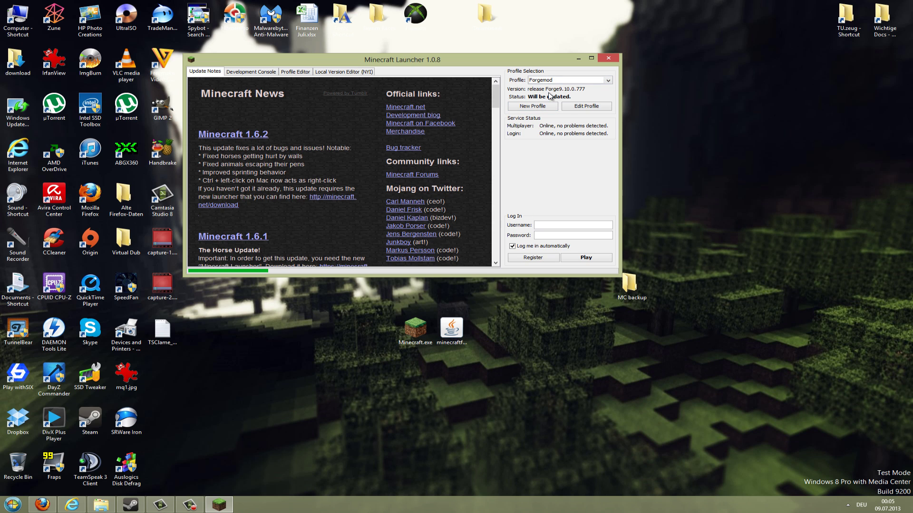
click(583, 108)
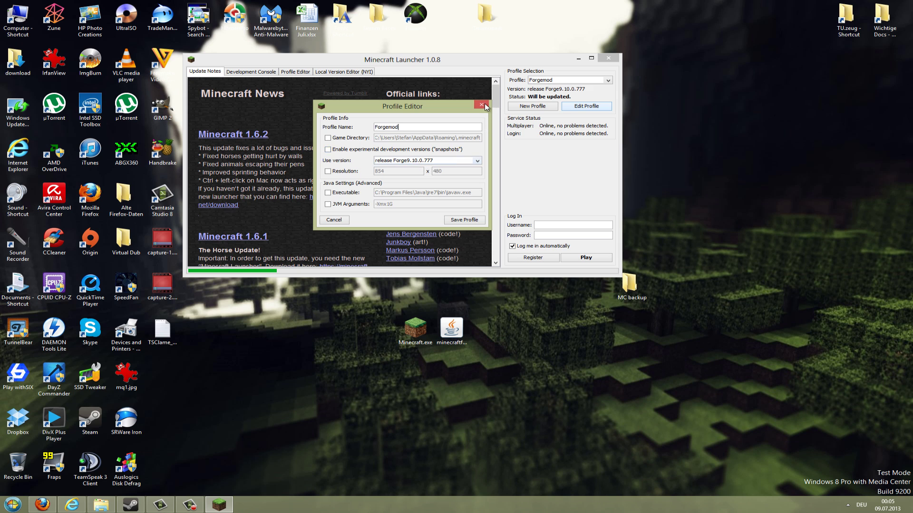
click(481, 104)
Enter the account username and password in the launcher's login fields and start the game with the Forgemod profile
click(550, 223)
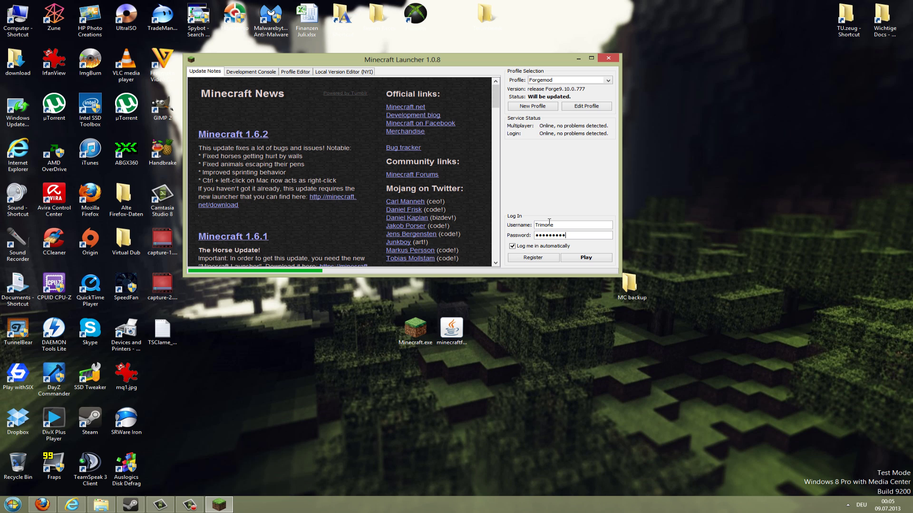
click(581, 260)
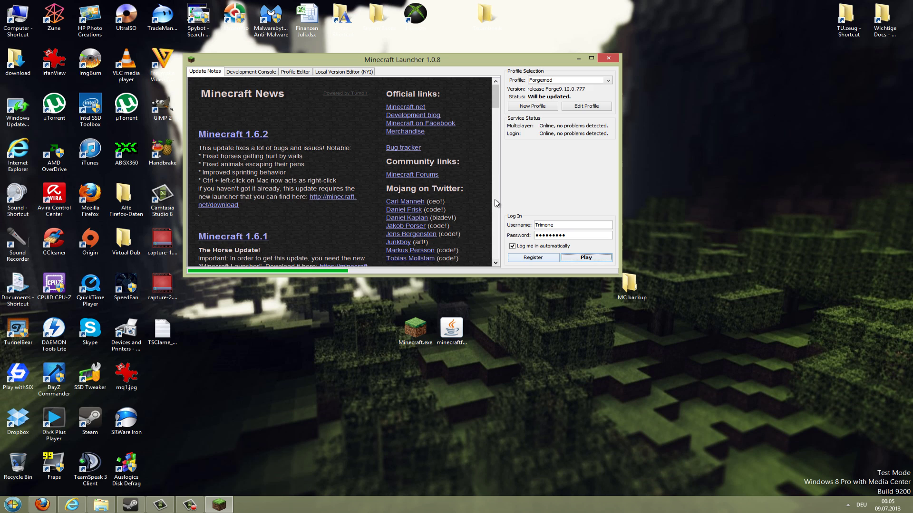
scroll(447, 242, down, 3)
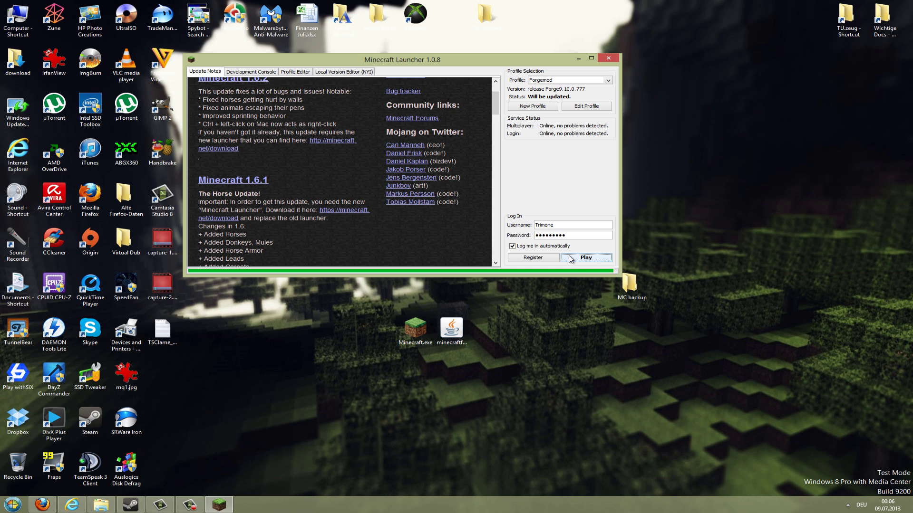
click(571, 257)
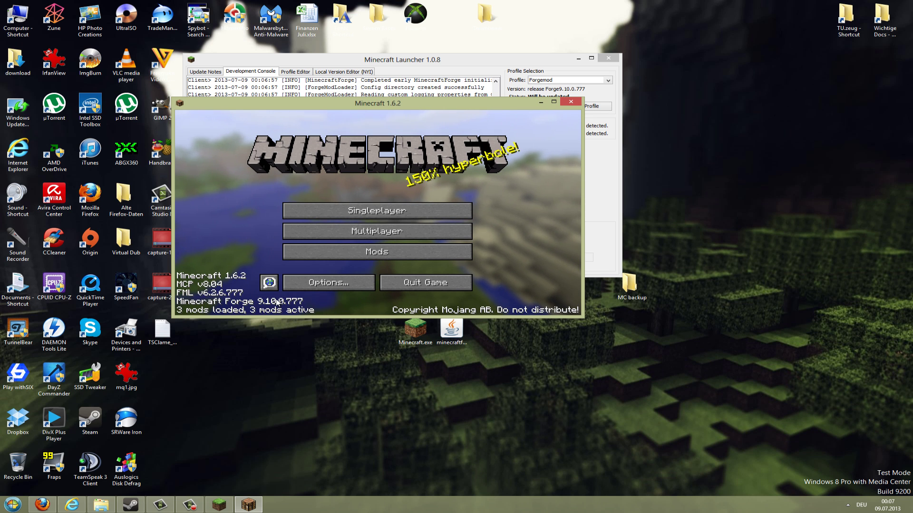
View the game's list of loaded mods, return to the main menu and move the game window aside
click(342, 254)
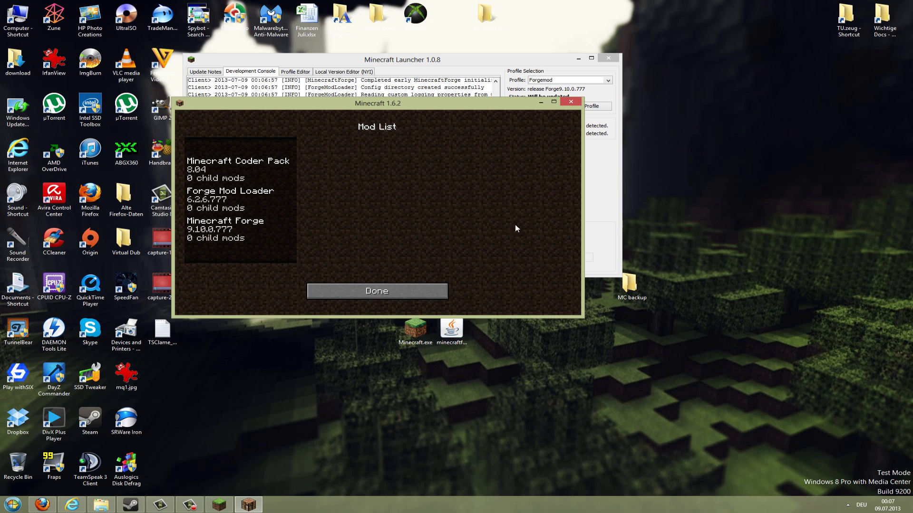
click(389, 289)
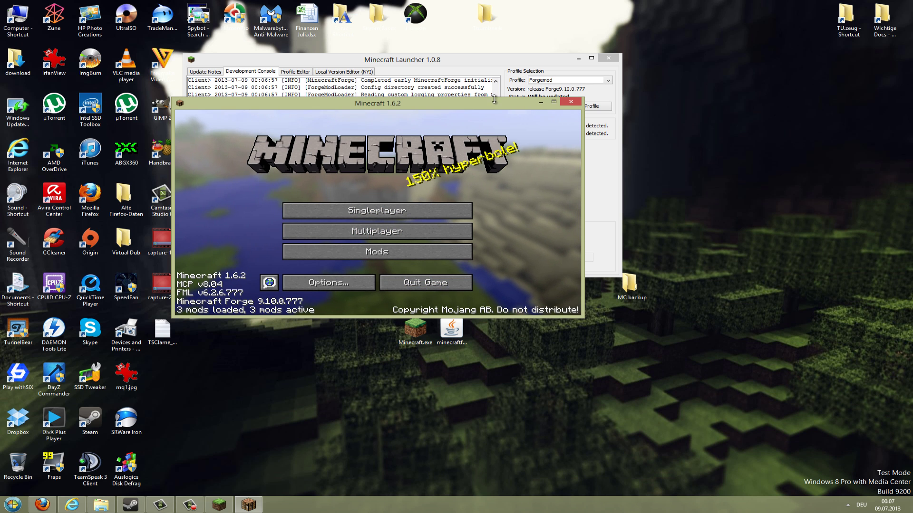
drag(691, 126, 691, 127)
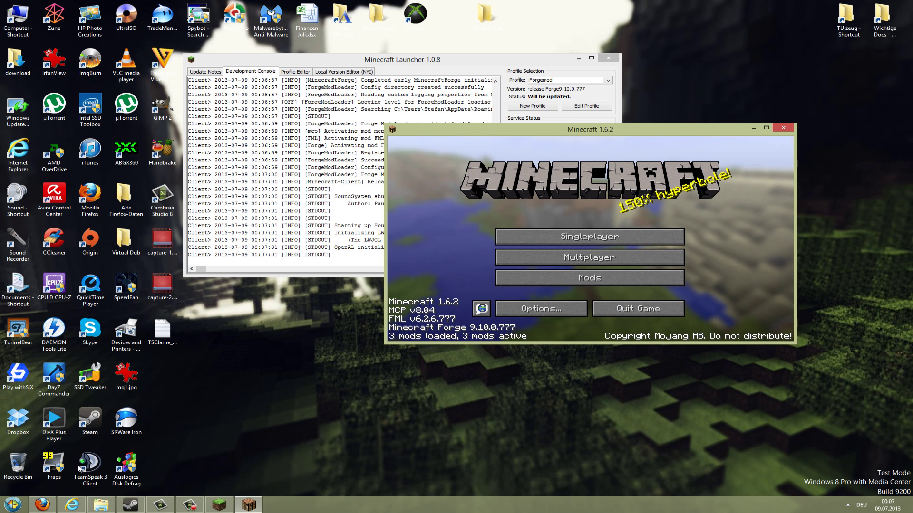
Go to the .minecraft folder in File Explorer, look inside its mods folder and return to .minecraft
click(101, 505)
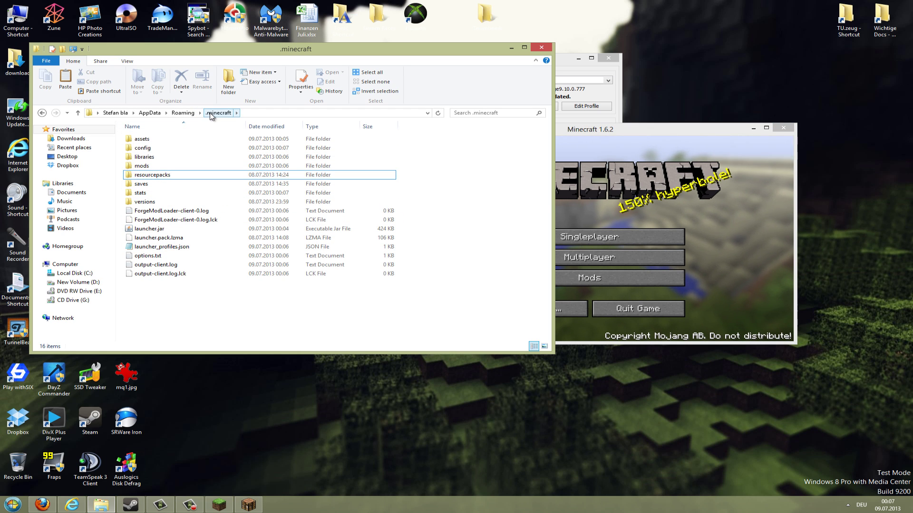
click(148, 167)
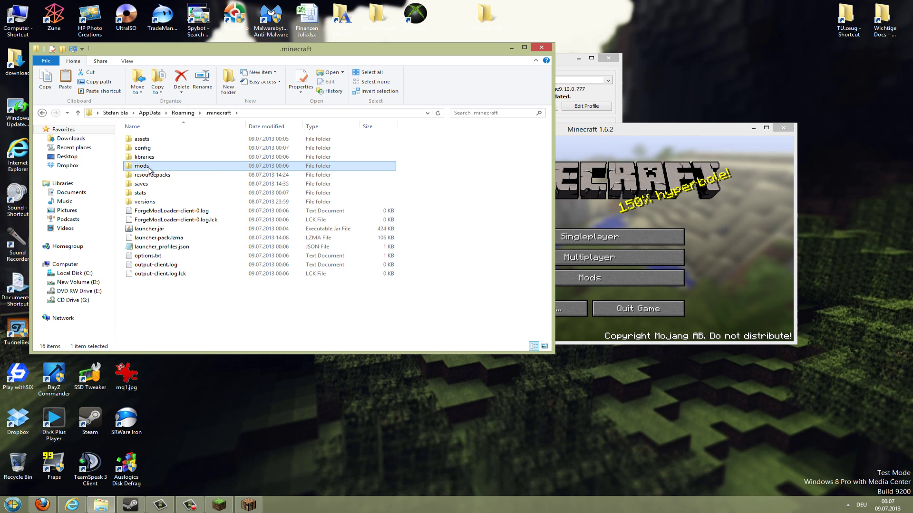
double_click(148, 167)
drag(376, 157, 138, 267)
key(BackSpace)
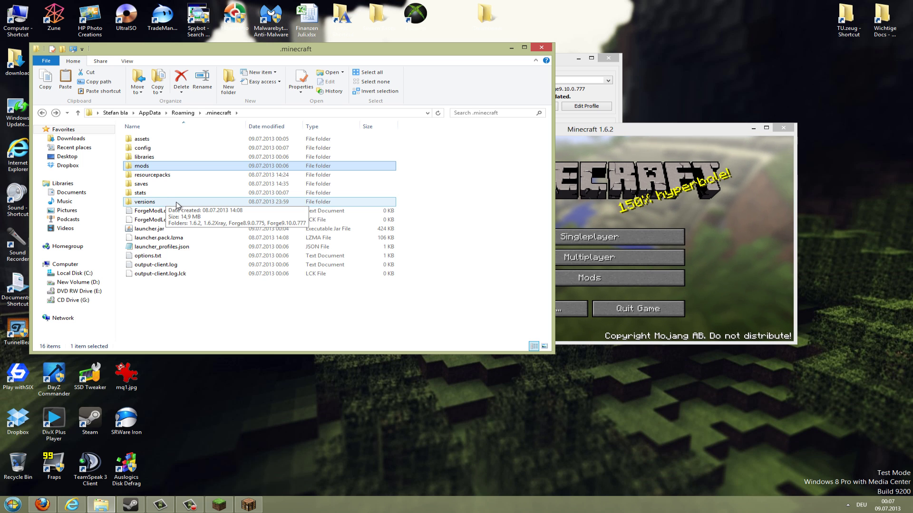
Locate Forge9.10.0.777.jar in the Forge9.10.0.777 folder under versions, close Explorer and reposition the Minecraft game window
double_click(177, 204)
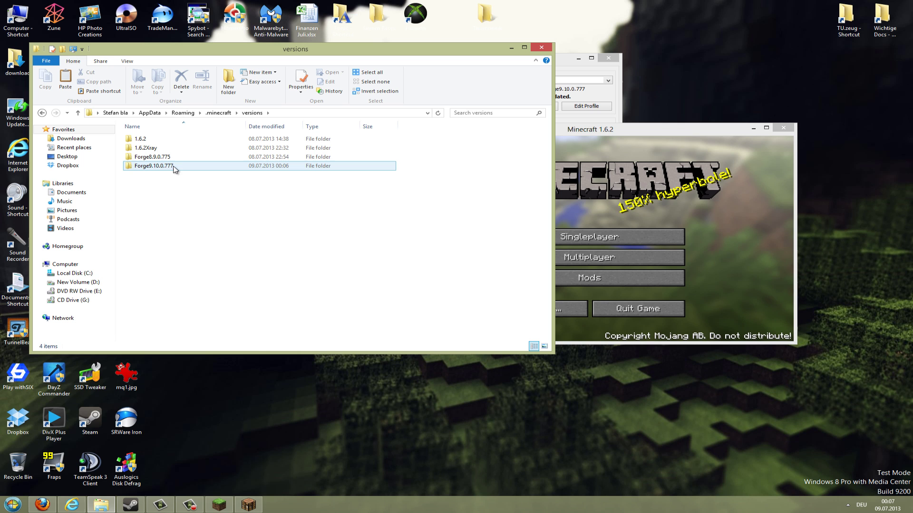
double_click(156, 164)
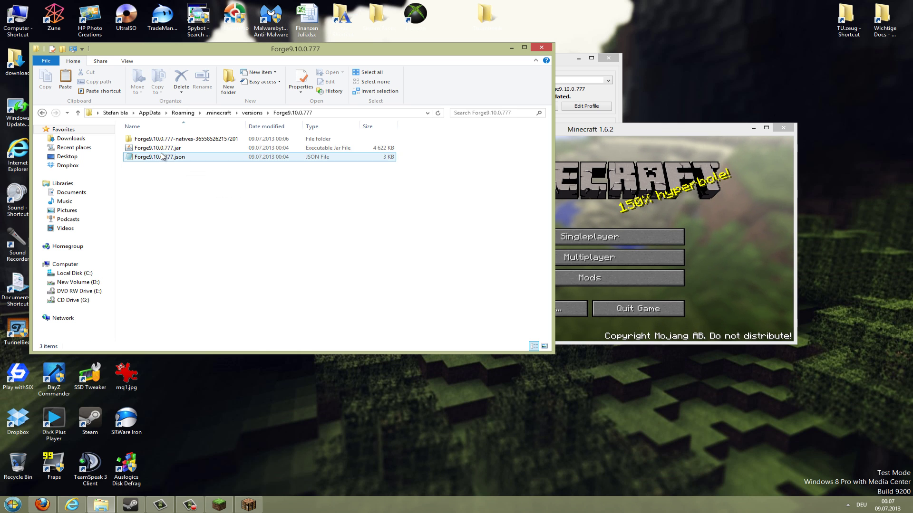
click(164, 149)
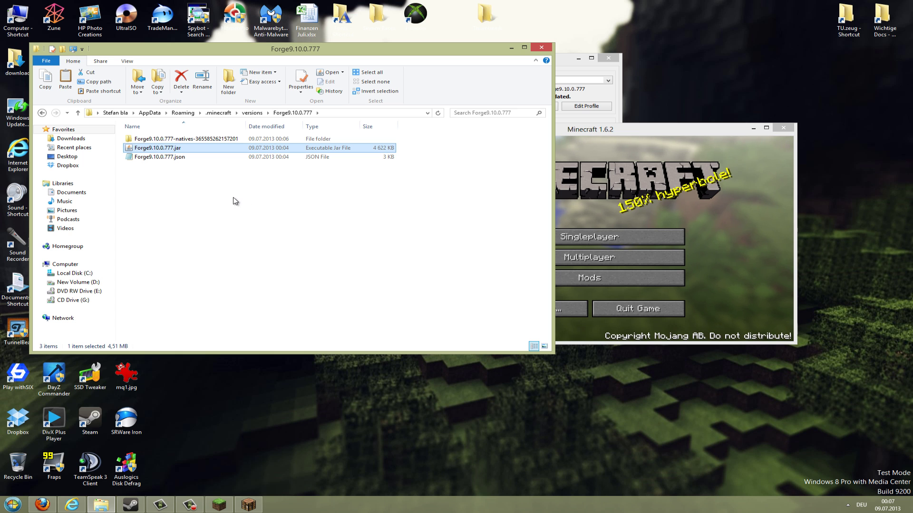
key(BackSpace)
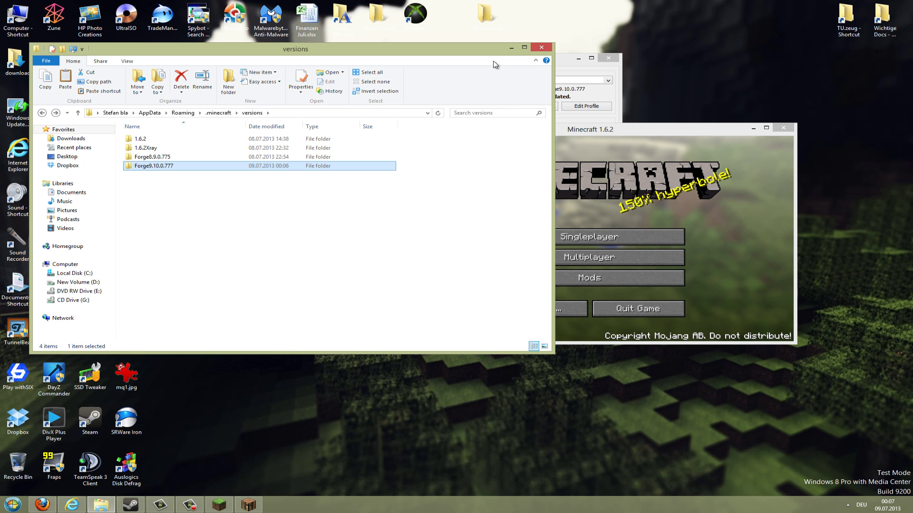
click(541, 47)
drag(573, 130, 433, 99)
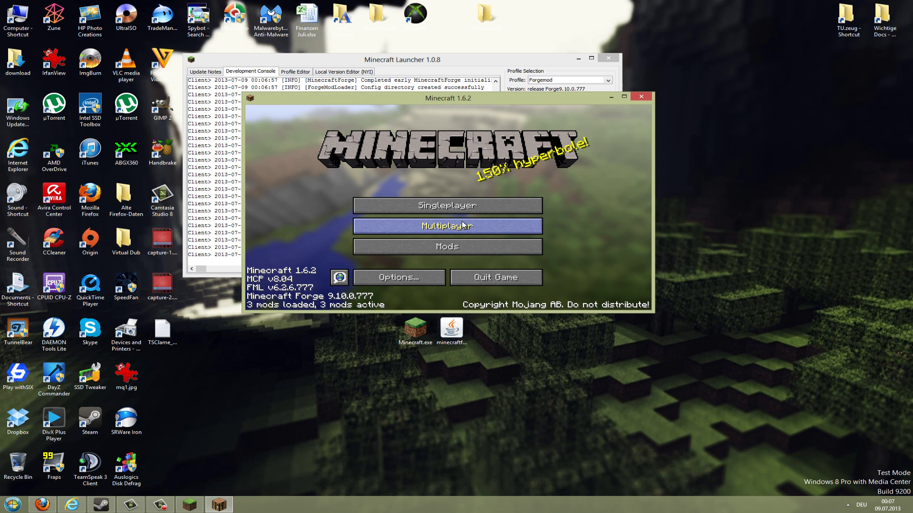